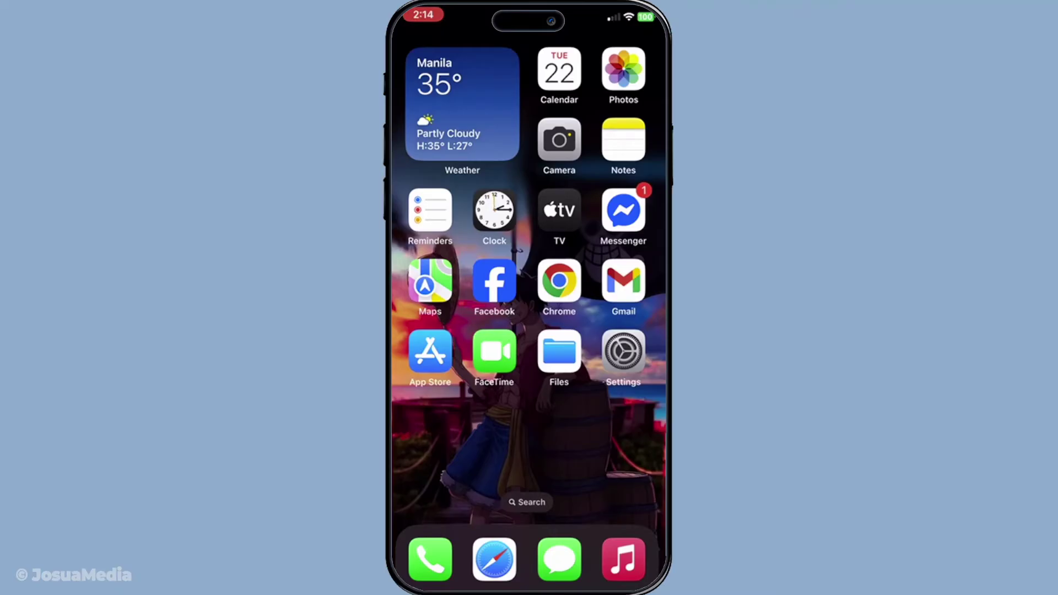
Open Settings from the home screen and go to the Apps list
click(624, 354)
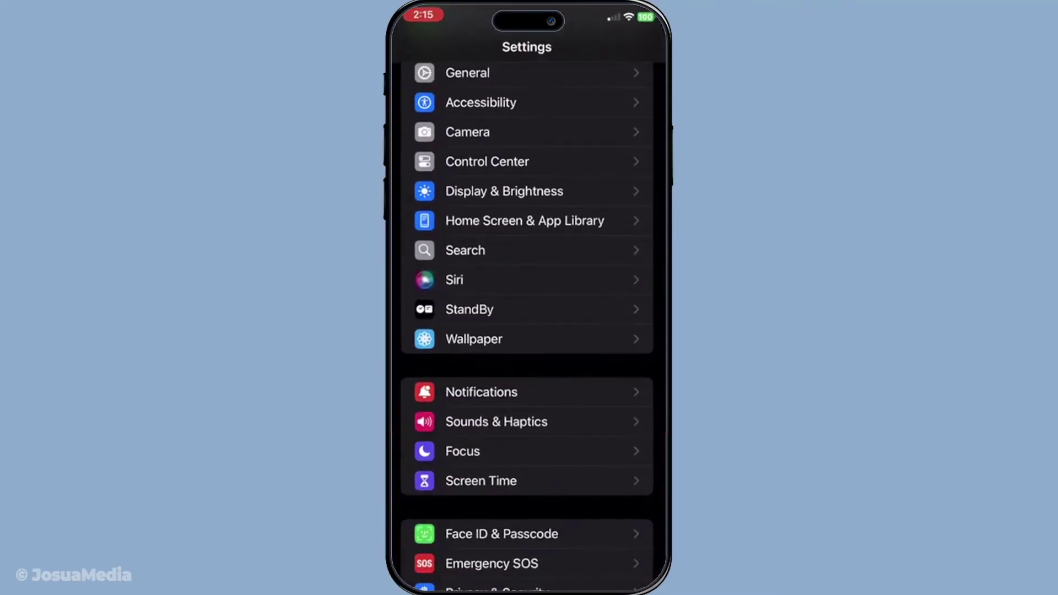
scroll(527, 331, down, 5)
scroll(527, 331, down, 5)
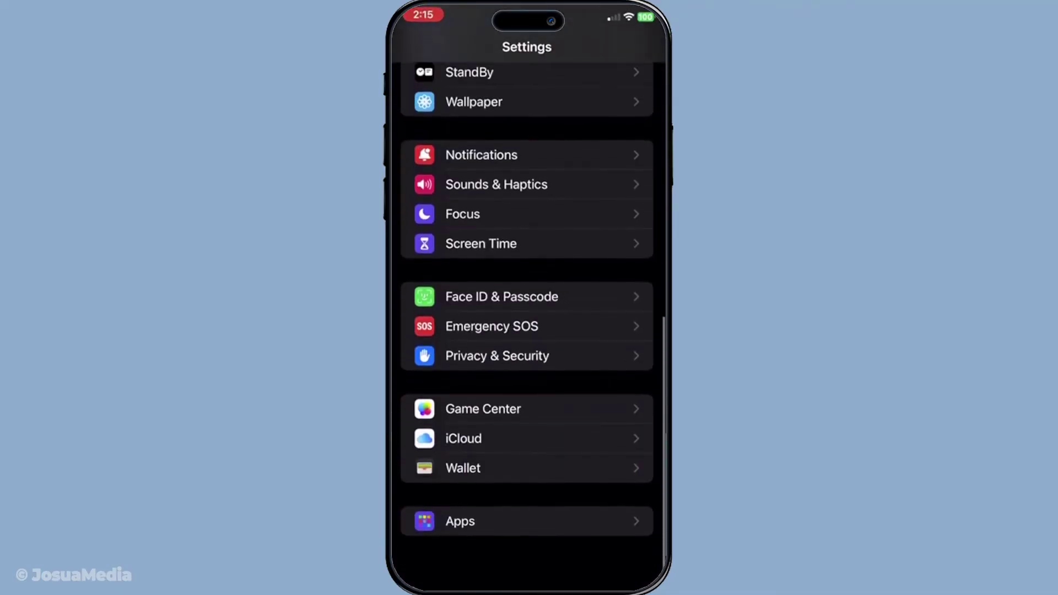
scroll(527, 331, up, 2)
click(526, 551)
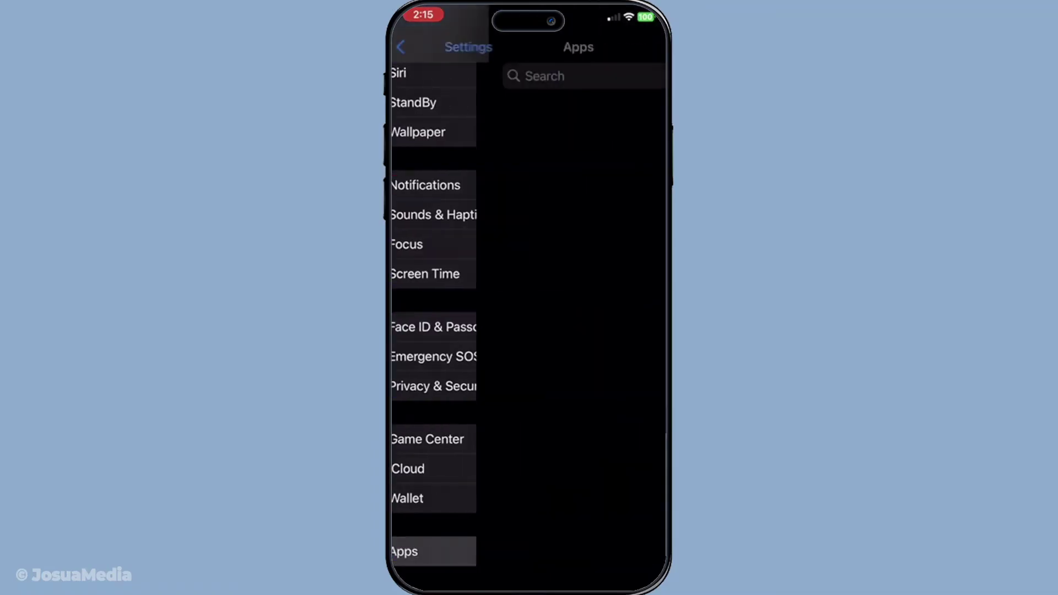
scroll(527, 331, down, 5)
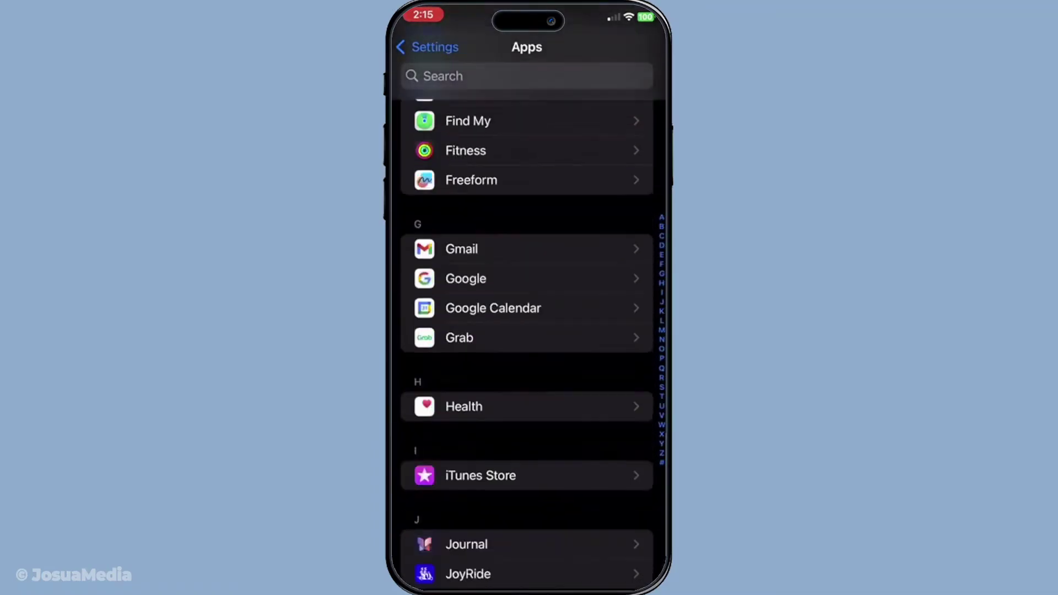
scroll(527, 331, down, 5)
scroll(527, 331, down, 4)
scroll(527, 331, down, 3)
scroll(527, 331, down, 2)
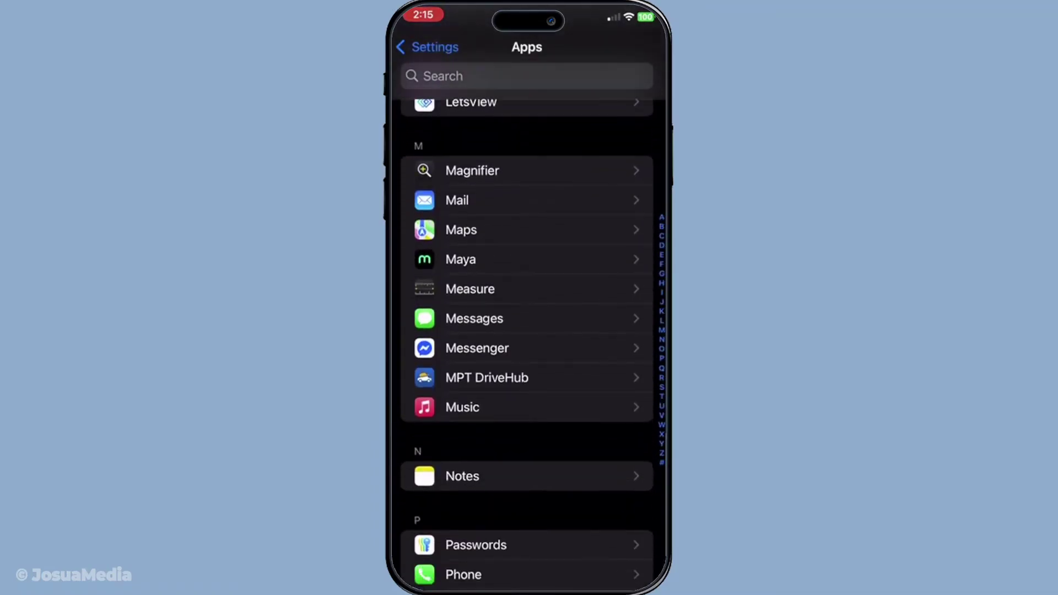
Open Messages settings and switch iMessage off, then back on
click(527, 318)
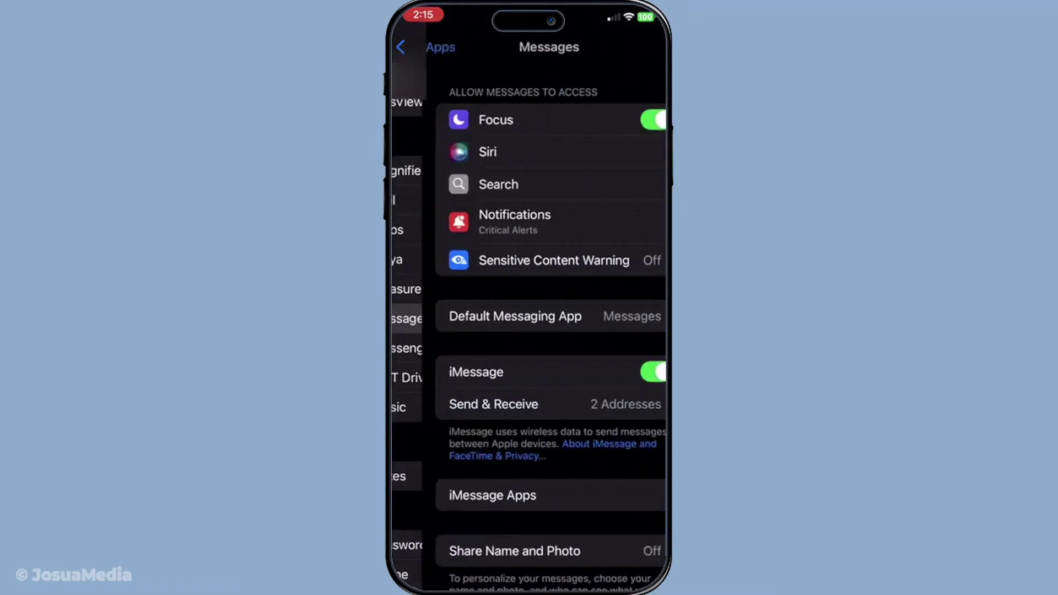
click(622, 372)
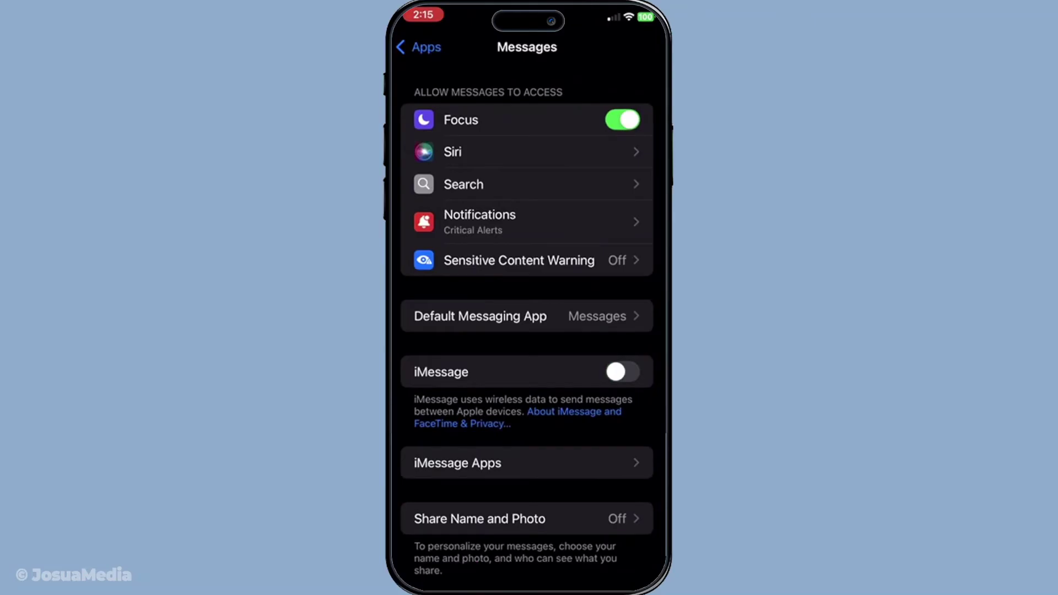
click(622, 373)
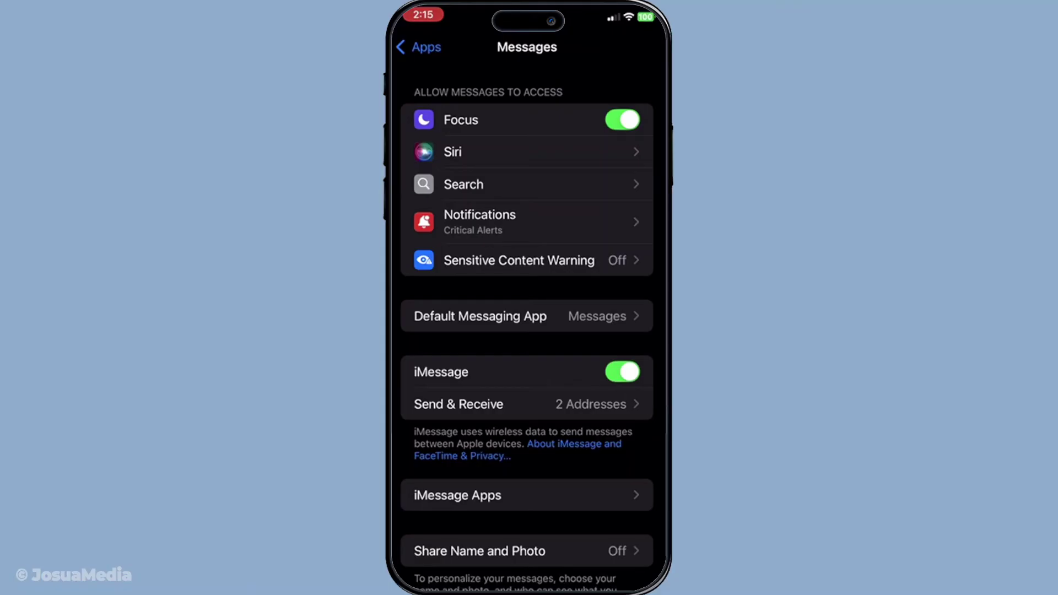
Back out of Messages and Apps to the top-level Settings list
click(418, 46)
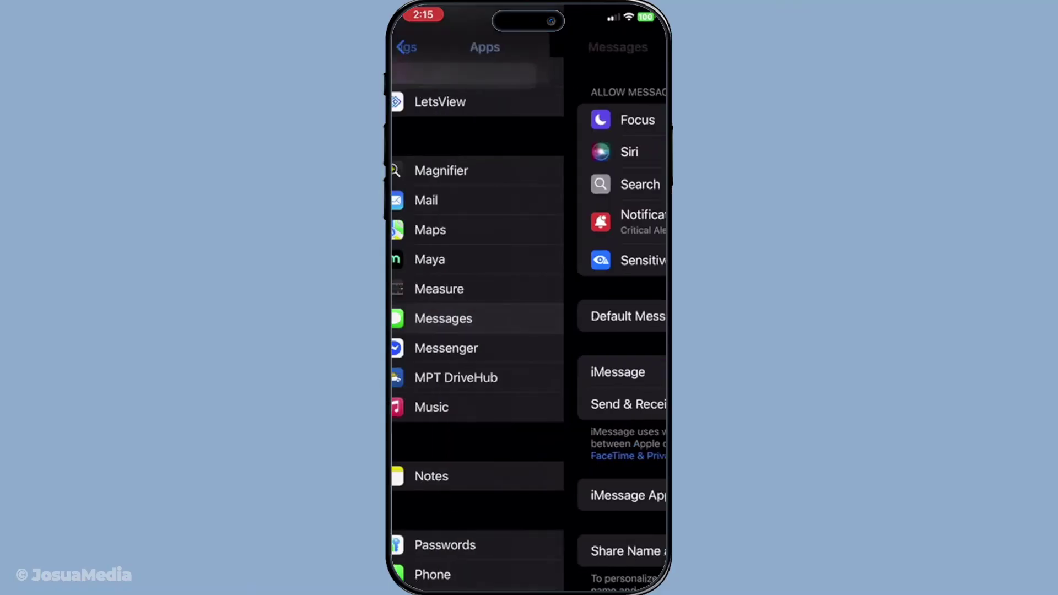
click(426, 46)
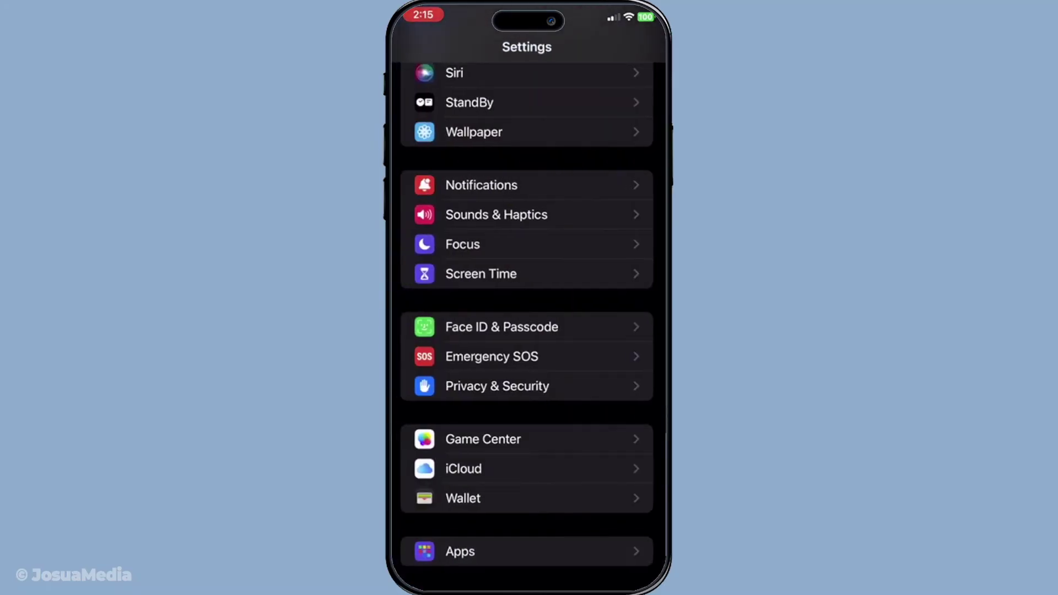
scroll(527, 297, up, 5)
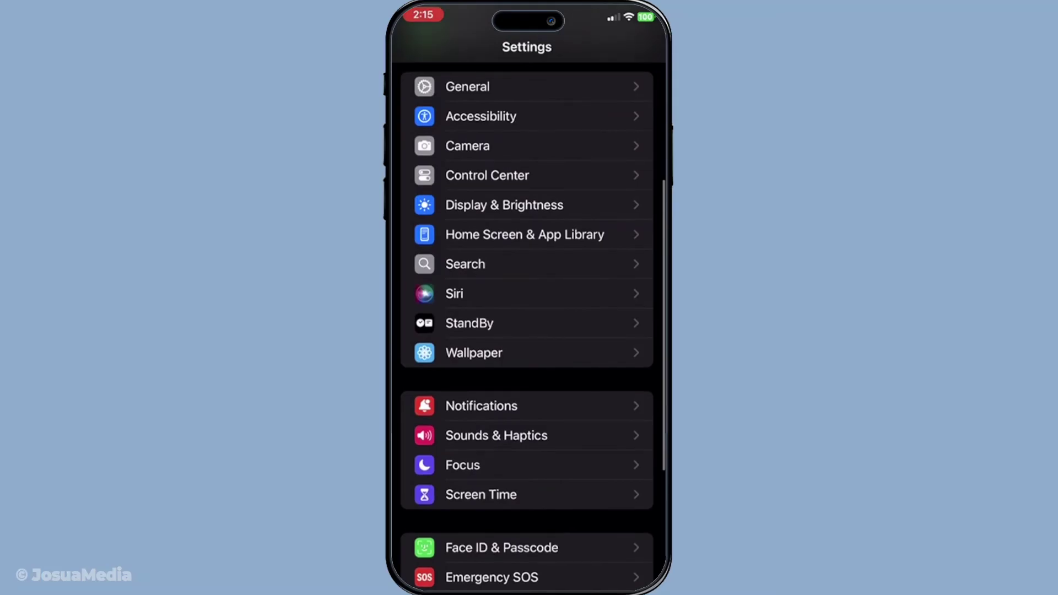
Confirm Show App and Show Content in Search are on for Messages, then return to Settings
click(527, 265)
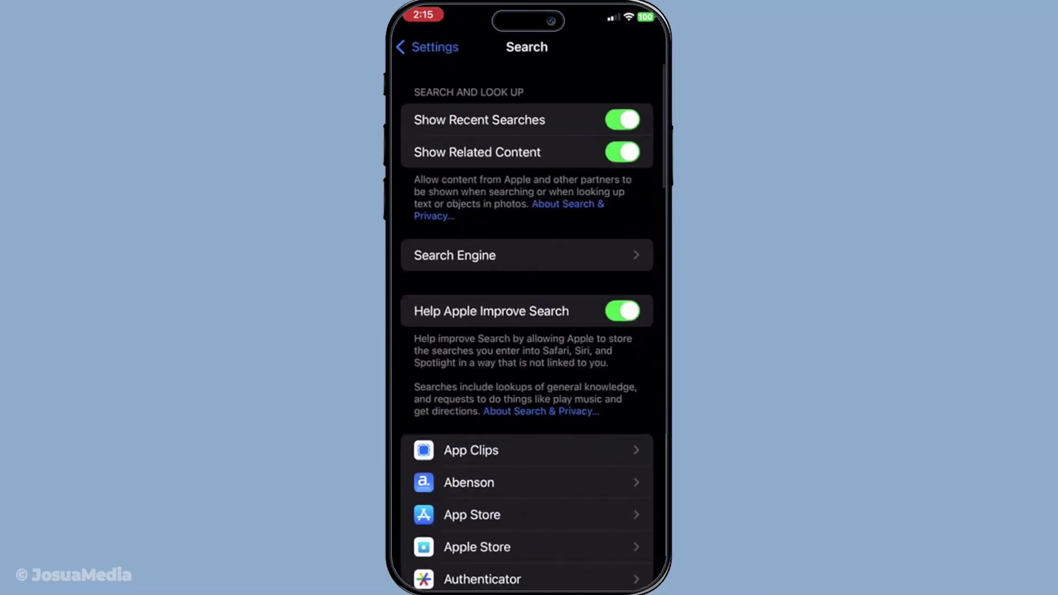
scroll(527, 331, down, 10)
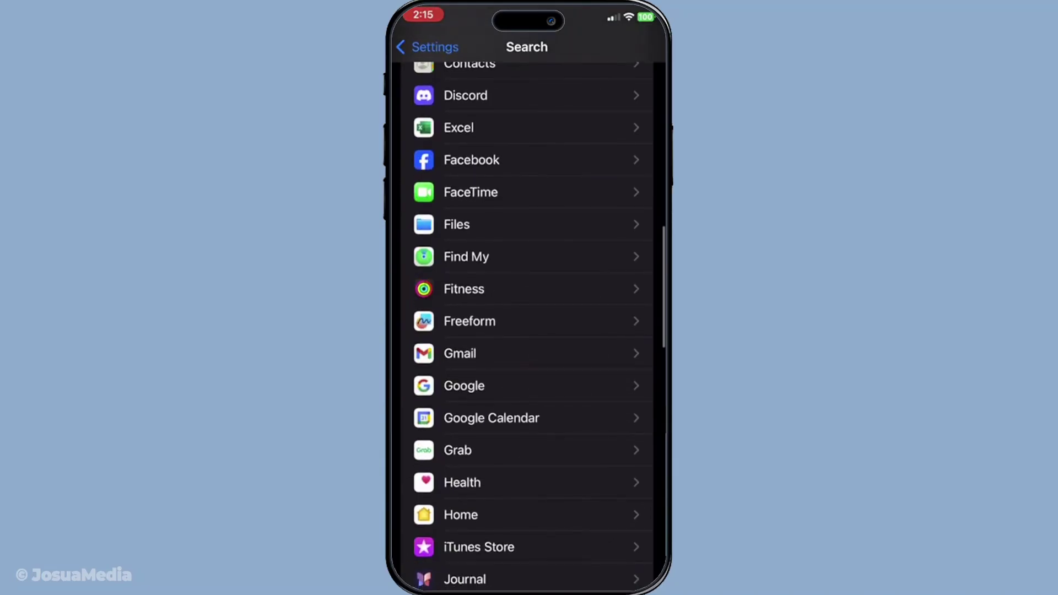
scroll(527, 331, down, 5)
scroll(526, 331, down, 5)
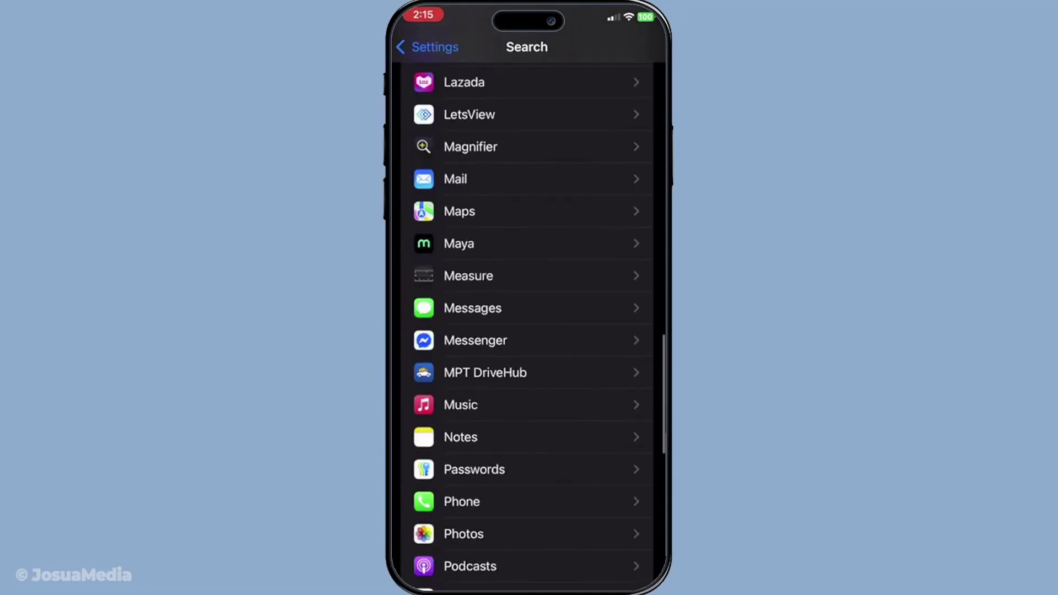
click(527, 308)
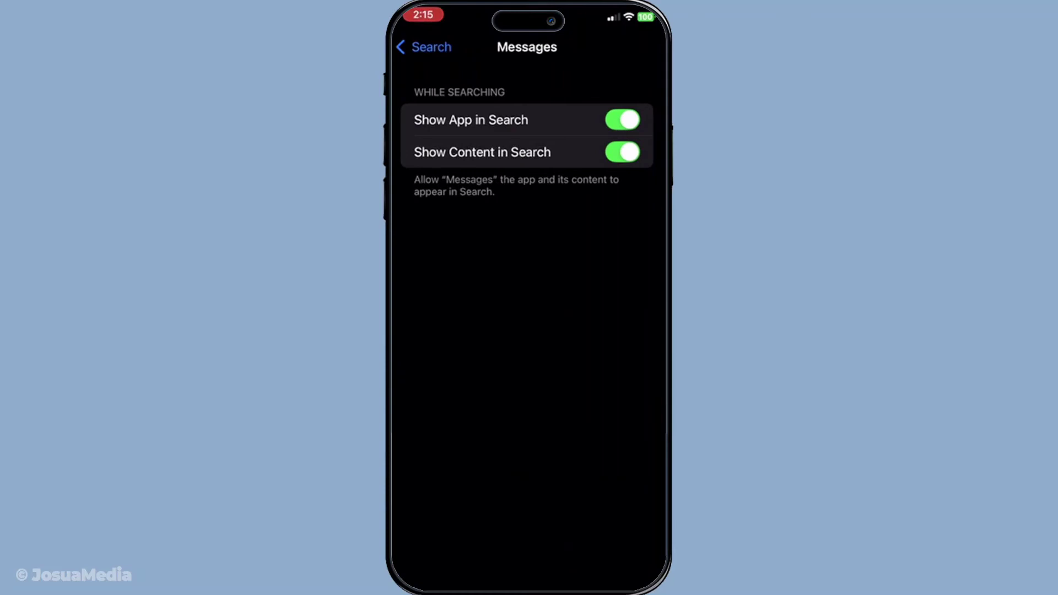
click(423, 47)
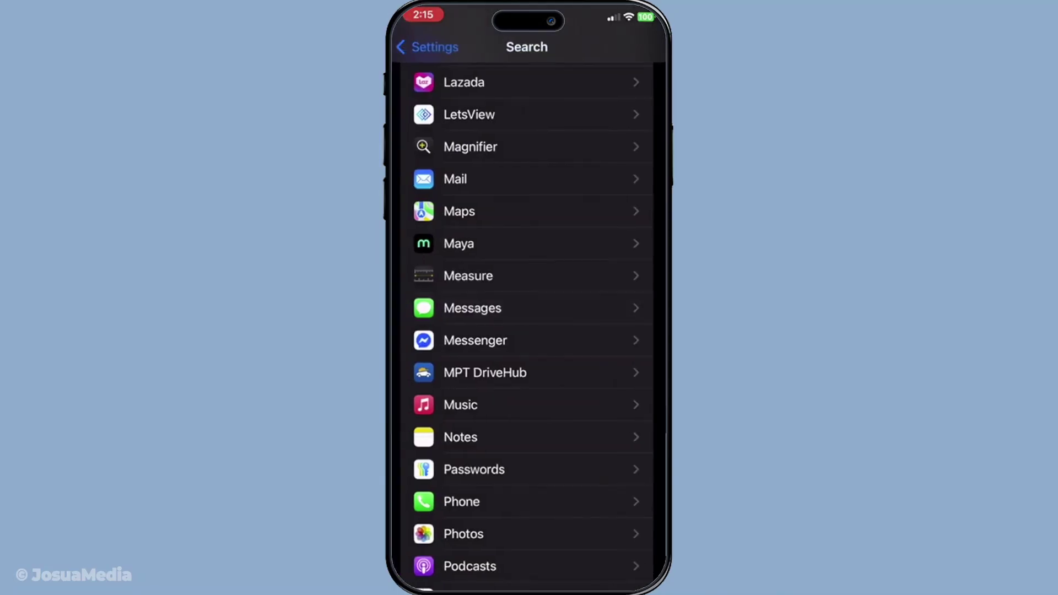
click(425, 46)
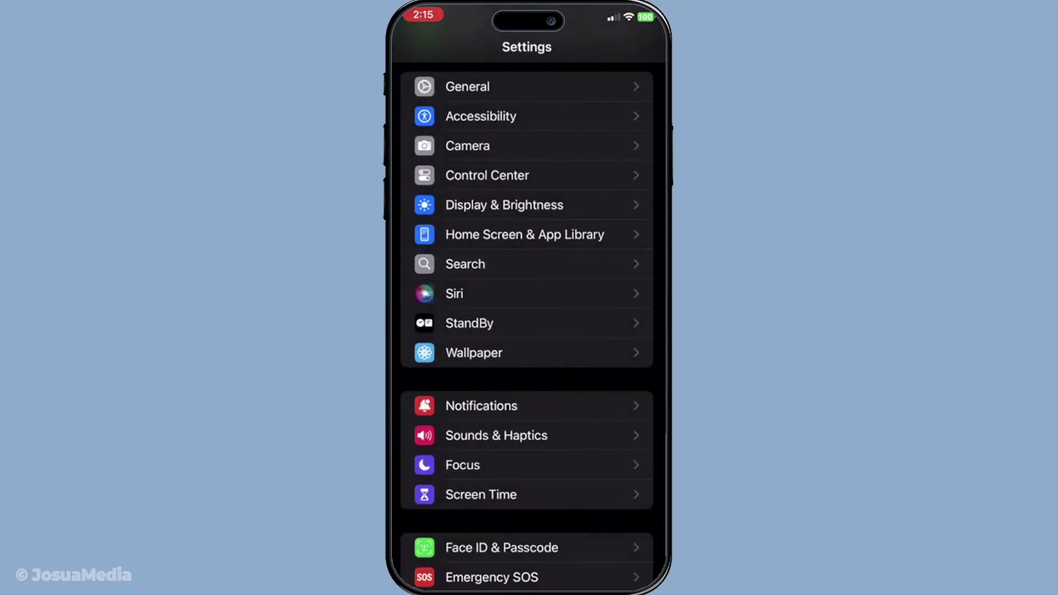
Check General > Software Update, which reports iOS 18.4.1 is up to date
click(526, 86)
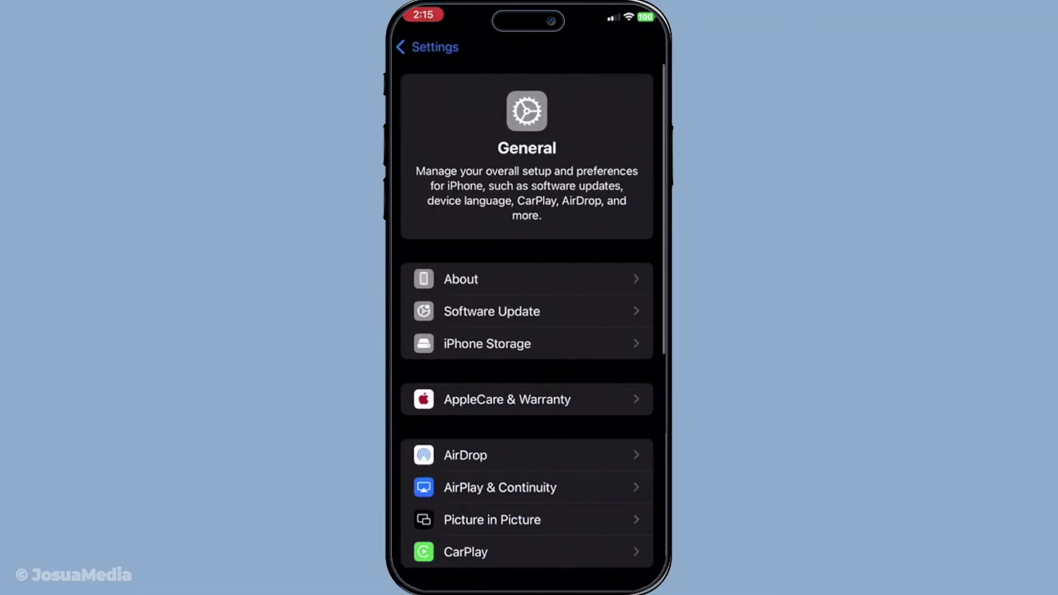
click(527, 311)
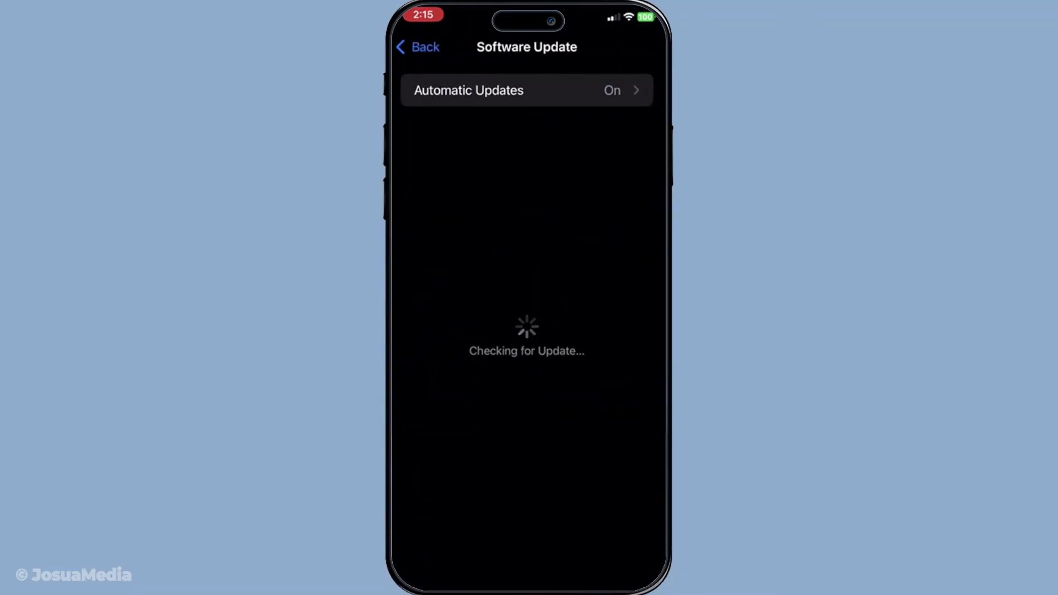